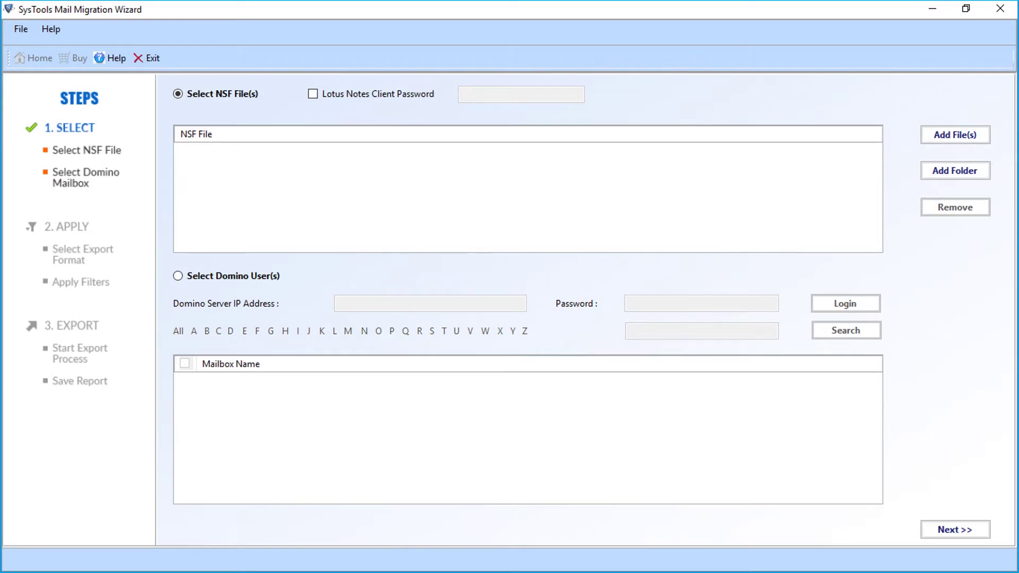
Choose Domino users as the source, with server 192.168.2.12 and the server password entered.
{"action": "left_click", "coordinate": [178, 276]}
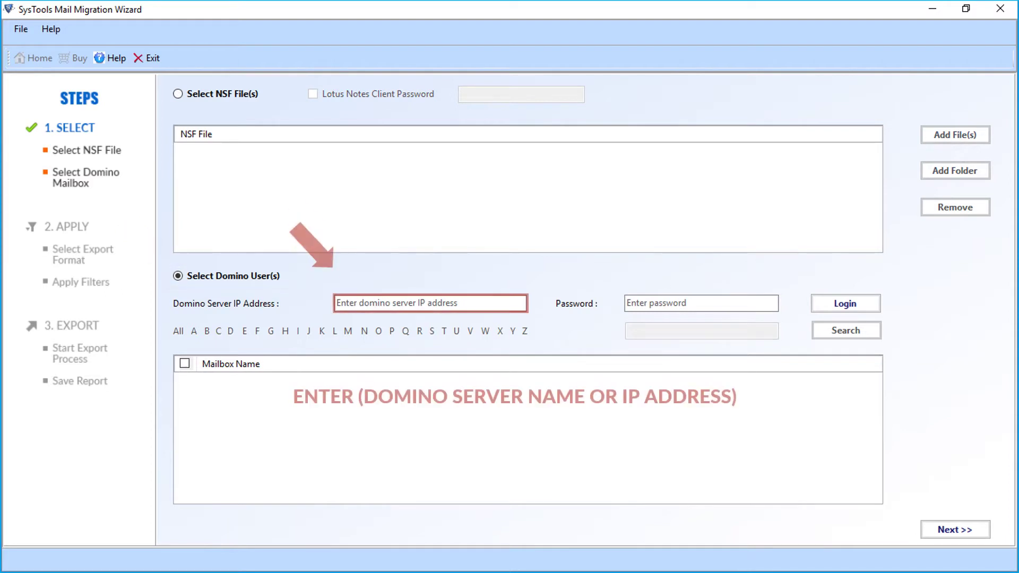
{"action": "type", "text": "192.168.2.12"}
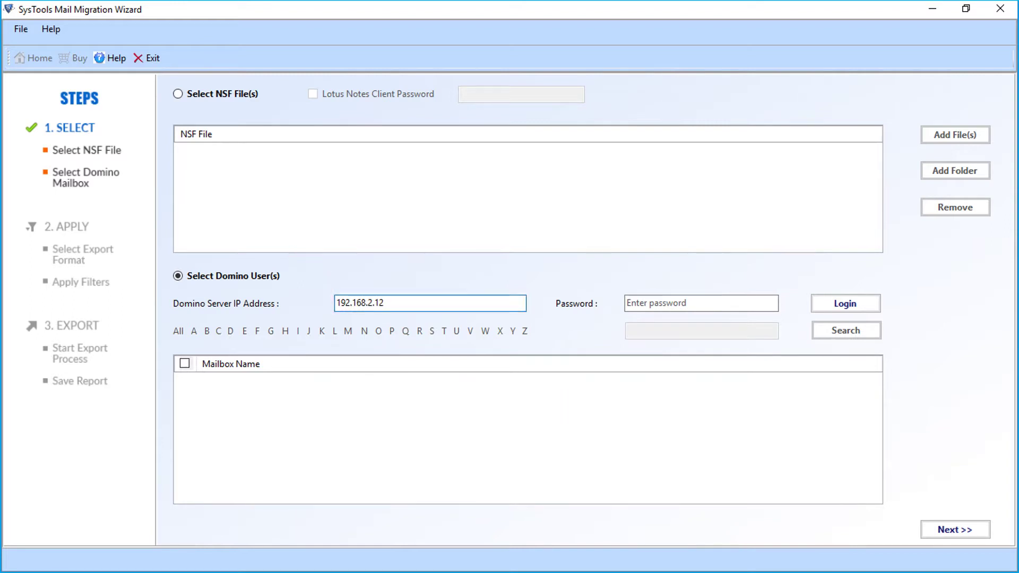
{"action": "key", "text": "ctrl+v"}
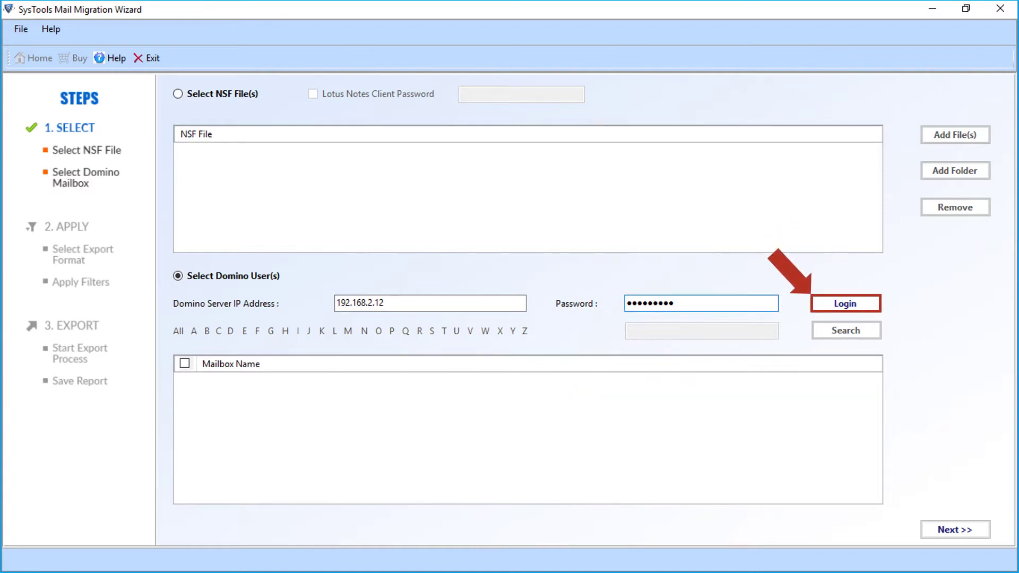
Log in to the Domino server and search the mailbox list for 'workmails'.
{"action": "key", "text": "Return"}
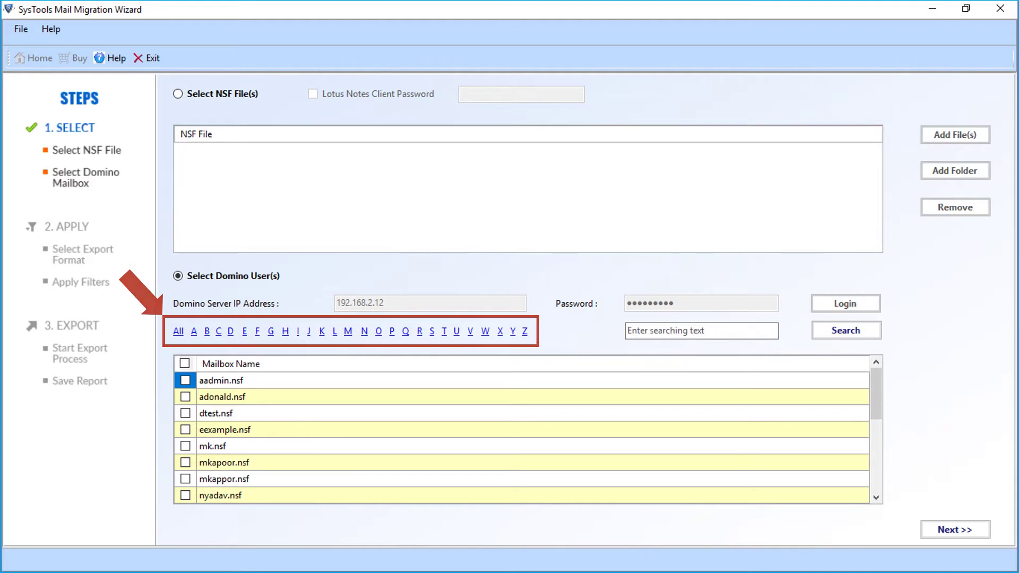
{"action": "type", "text": "workmails"}
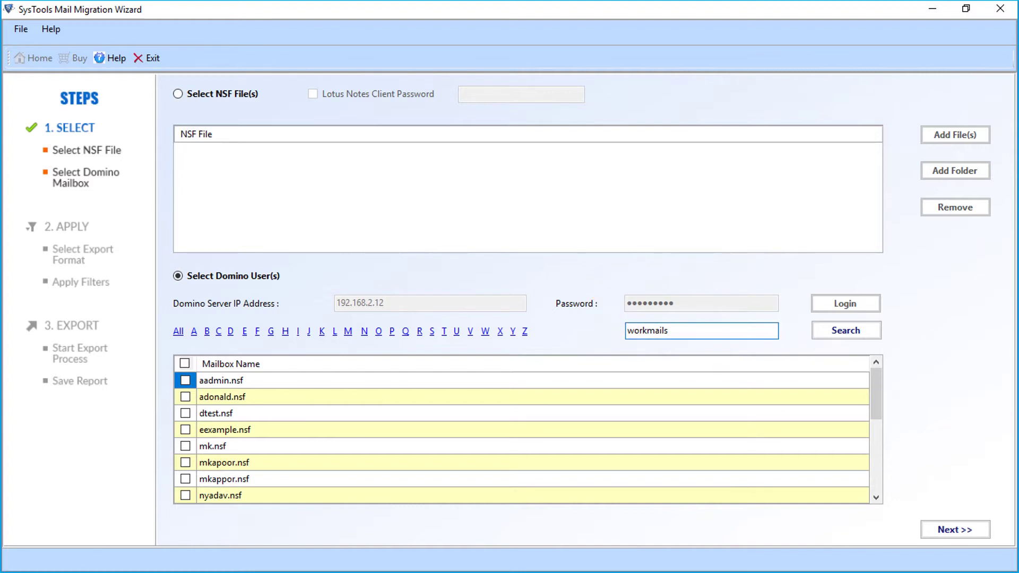
{"action": "key", "text": "Return"}
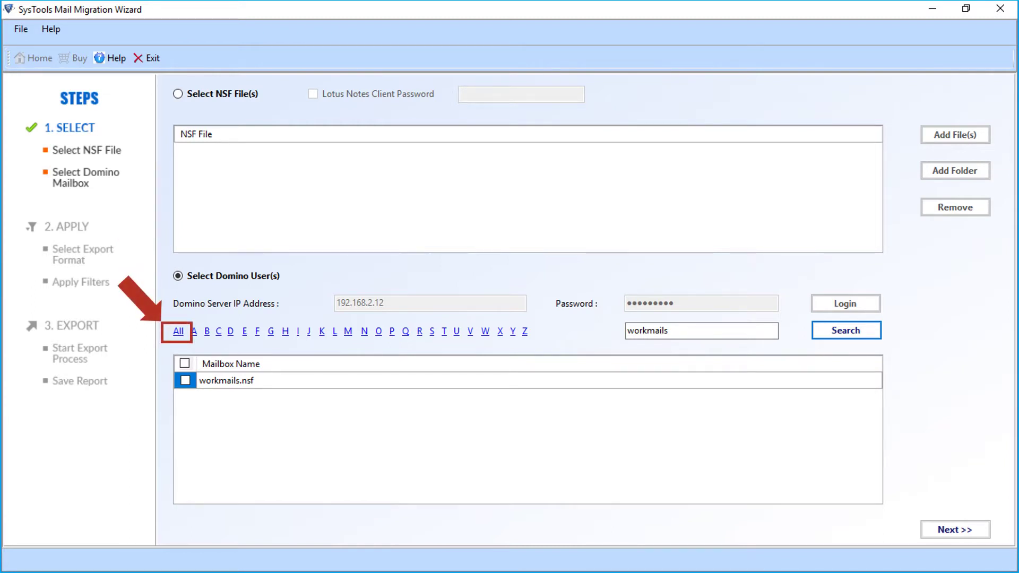
{"action": "left_click", "coordinate": [179, 331]}
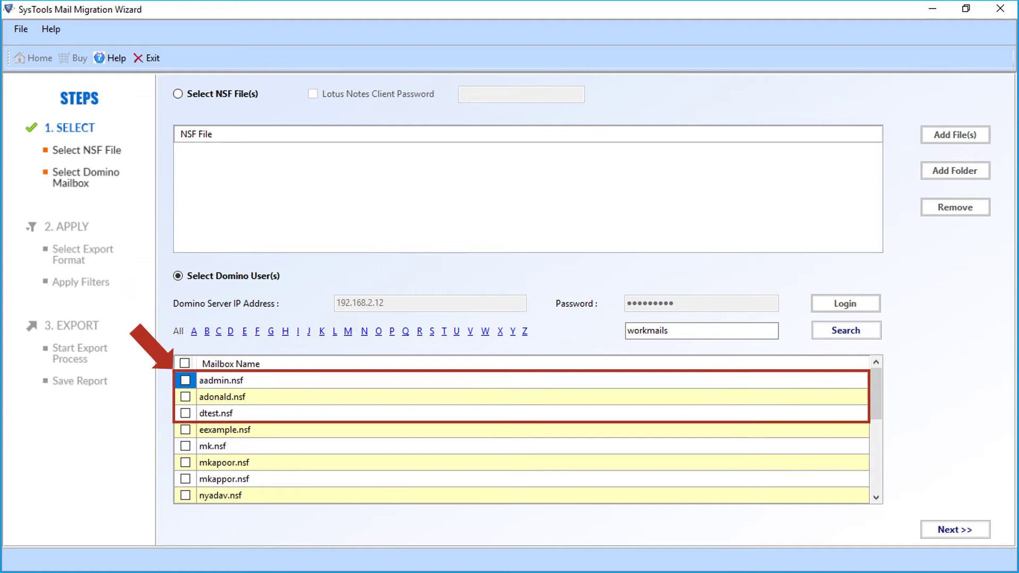
{"action": "left_click", "coordinate": [185, 396]}
{"action": "left_click", "coordinate": [185, 413]}
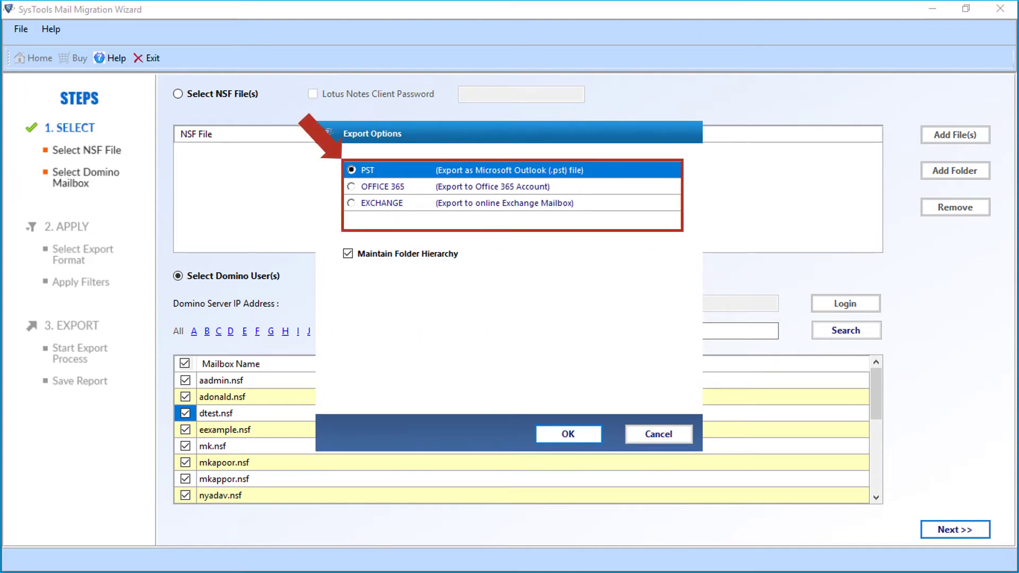
Select Office 365 as the export destination.
{"action": "left_click", "coordinate": [351, 187]}
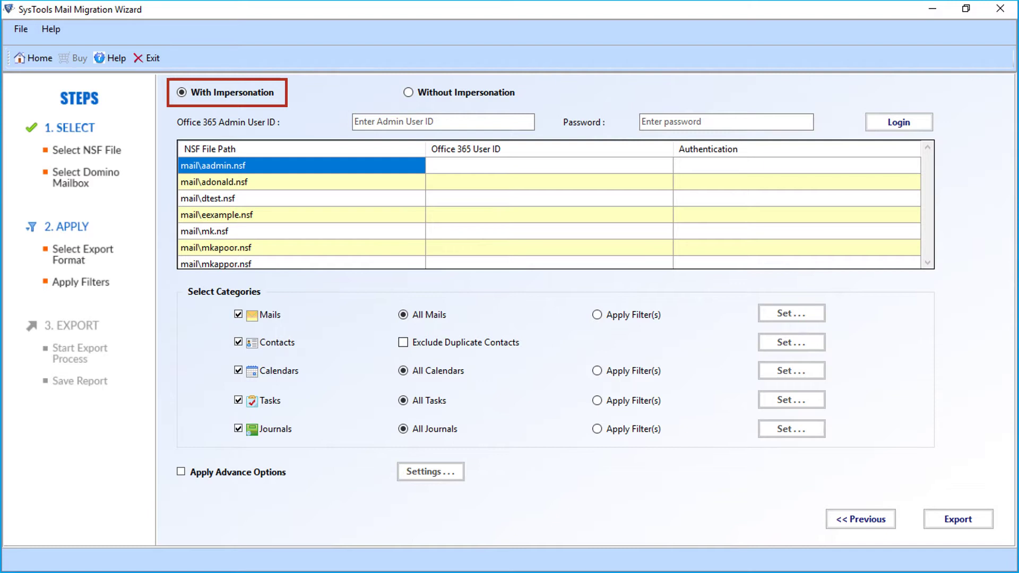
Choose Without Impersonation, then enter and authenticate the first mailbox's Office 365 user ID and password.
{"action": "left_click", "coordinate": [408, 92]}
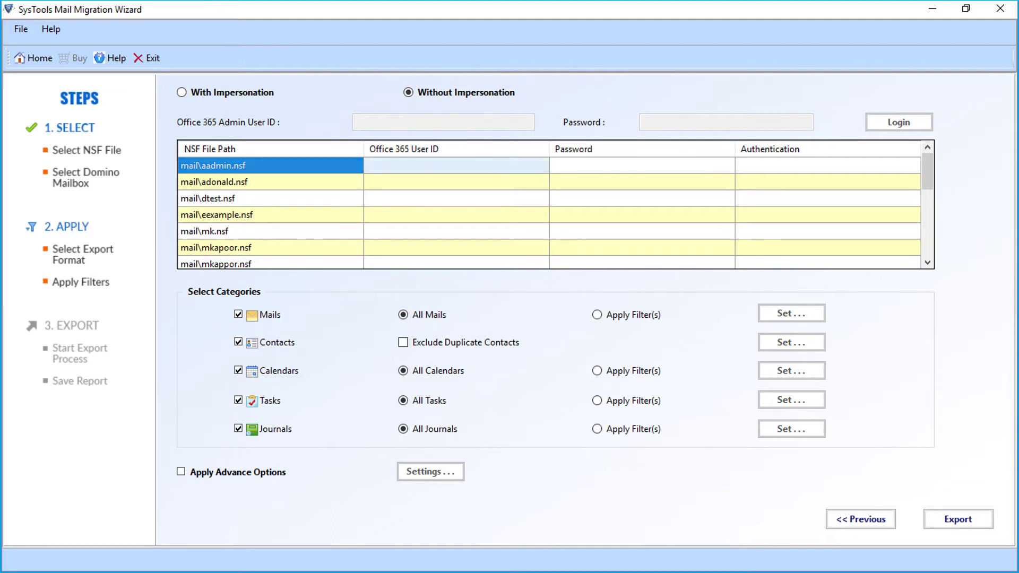
{"action": "left_click", "coordinate": [456, 165]}
{"action": "type", "text": "**********@**********.onmicrosoft.com"}
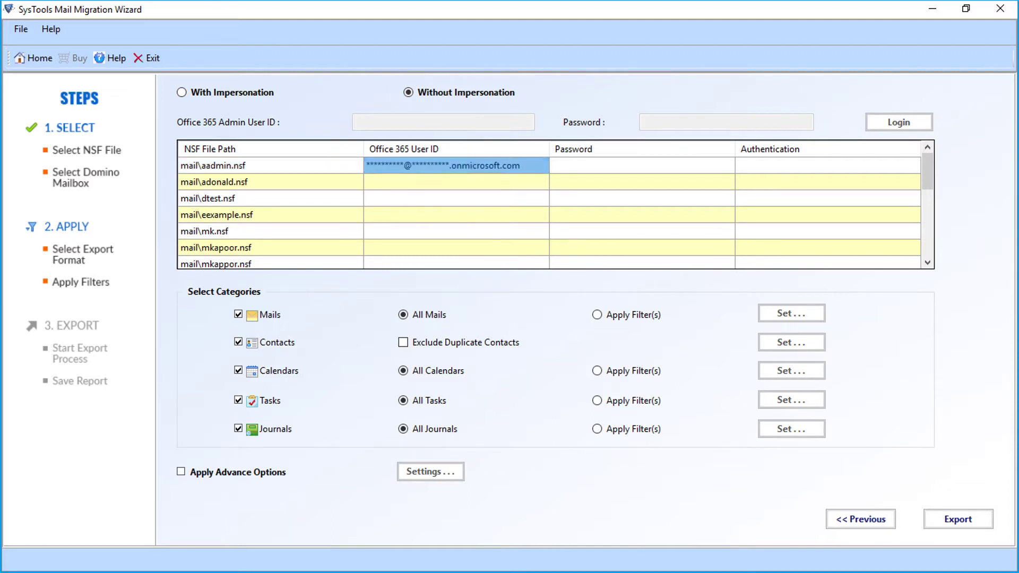
{"action": "key", "text": "ctrl+v"}
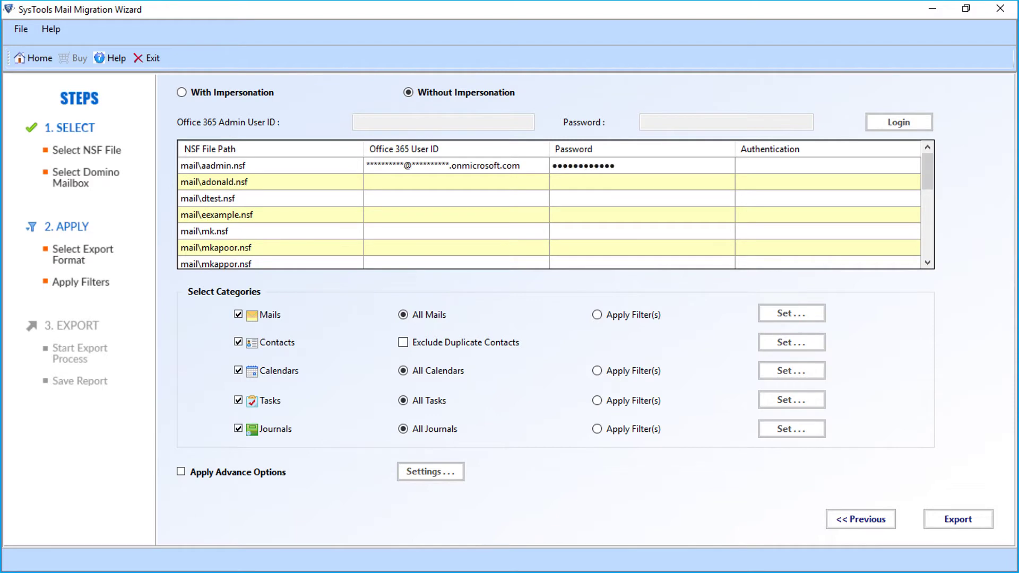
{"action": "left_click", "coordinate": [828, 165]}
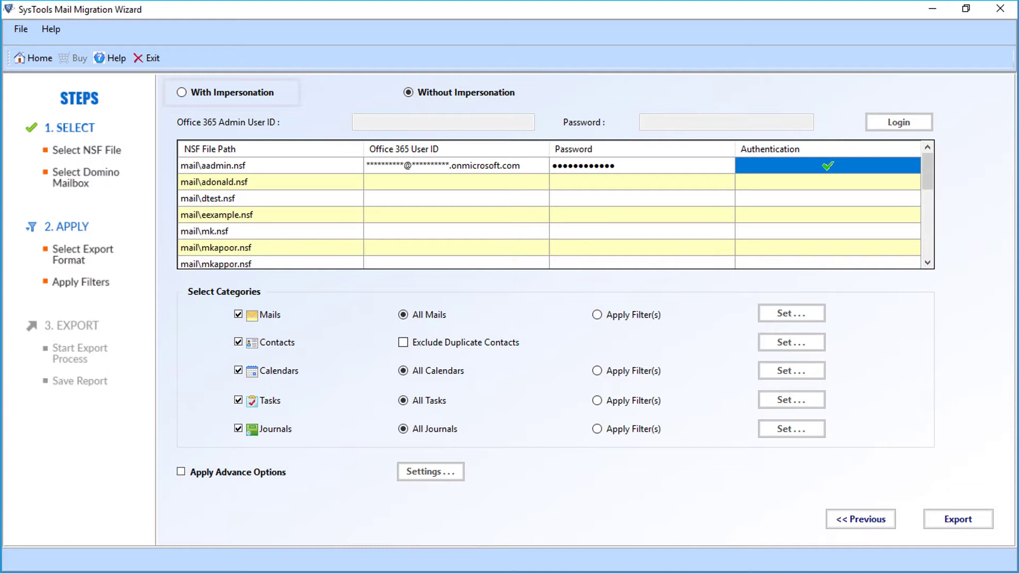
Switch the migration back to With Impersonation.
{"action": "left_click", "coordinate": [182, 92]}
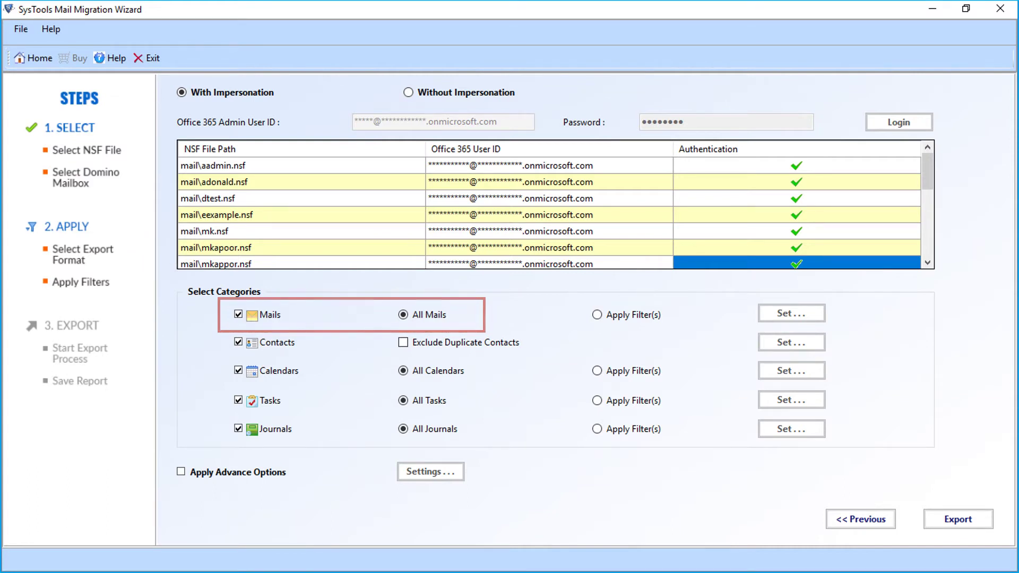
Apply a mail date filter starting 08 November 2015 through 17 October 2017.
{"action": "left_click", "coordinate": [597, 315]}
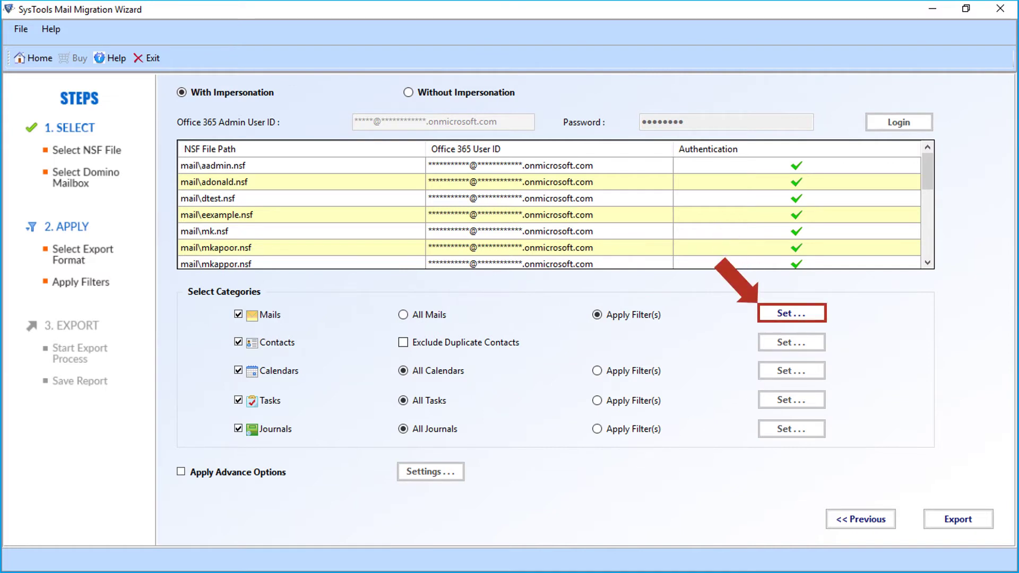
{"action": "left_click", "coordinate": [791, 313]}
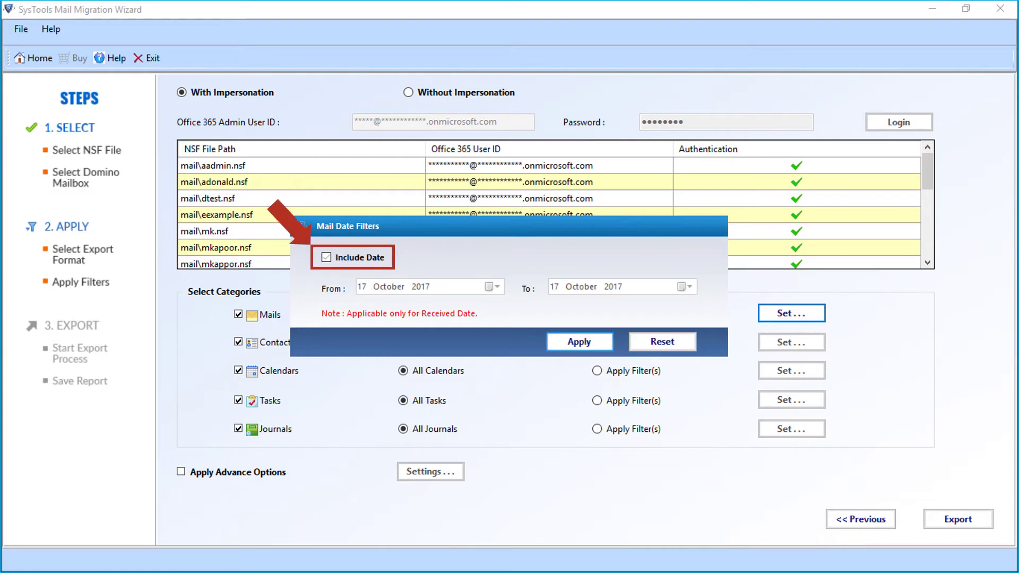
{"action": "left_click", "coordinate": [325, 257]}
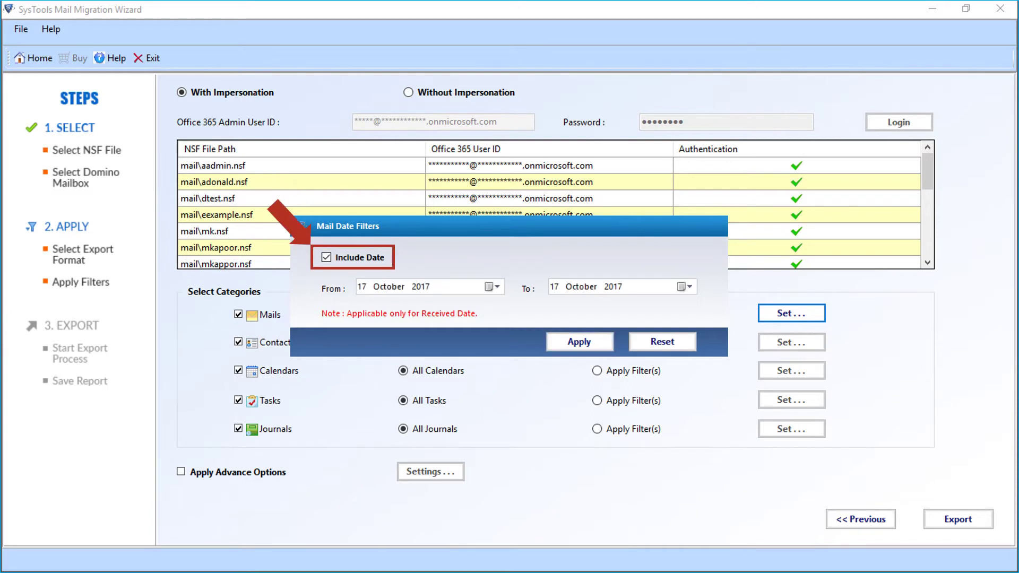
{"action": "left_click", "coordinate": [492, 286]}
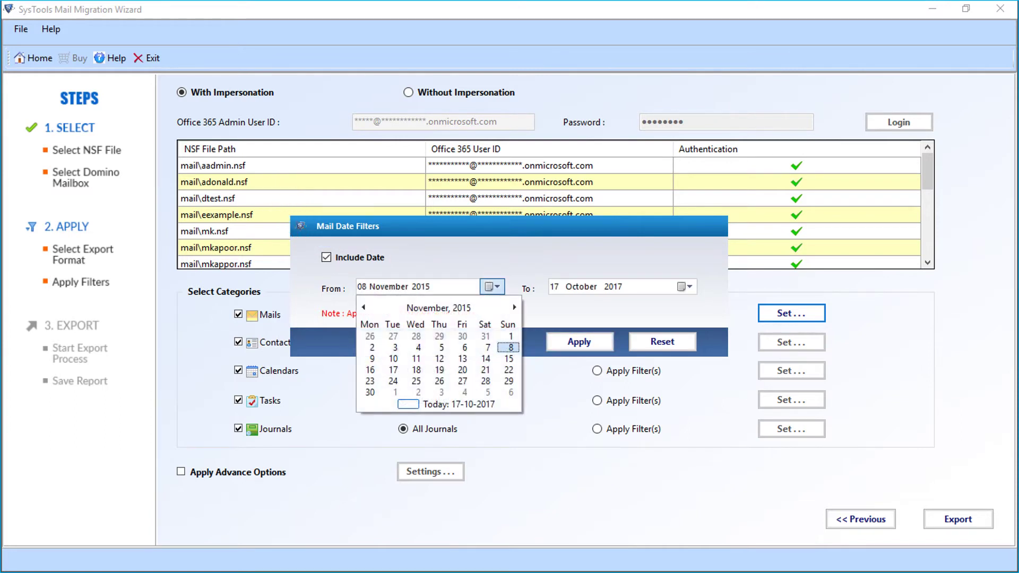
{"action": "key", "text": "Escape"}
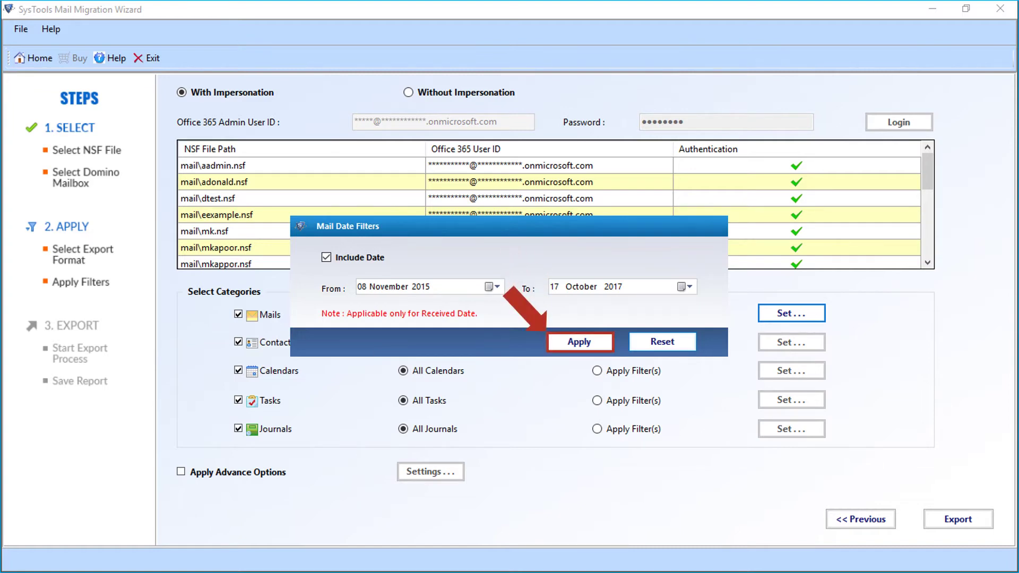
{"action": "key", "text": "Return"}
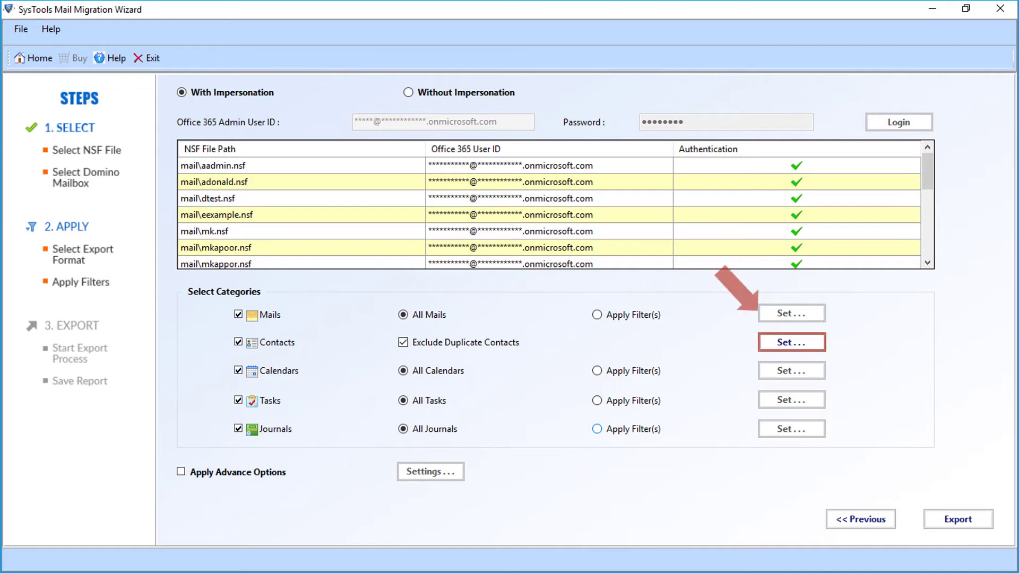
{"action": "left_click", "coordinate": [791, 343]}
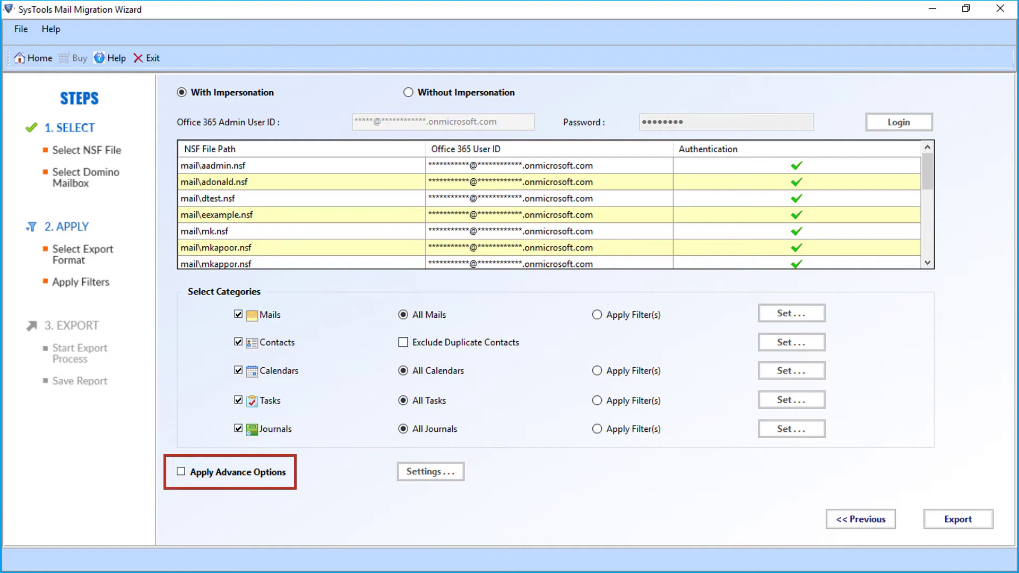
Enable Apply Advance Options and open the Advance Settings dialog.
{"action": "key", "text": "space"}
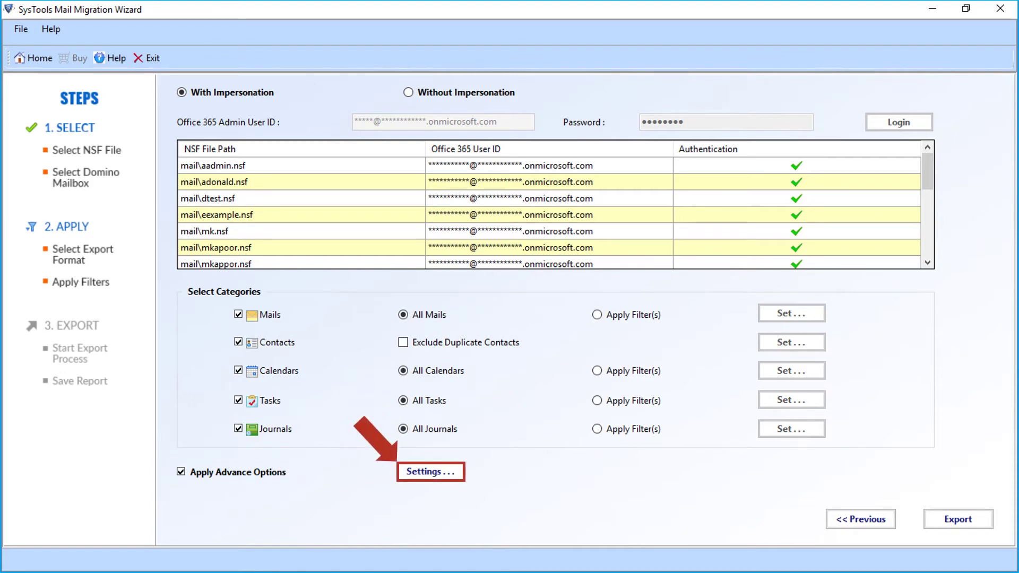
{"action": "key", "text": "space"}
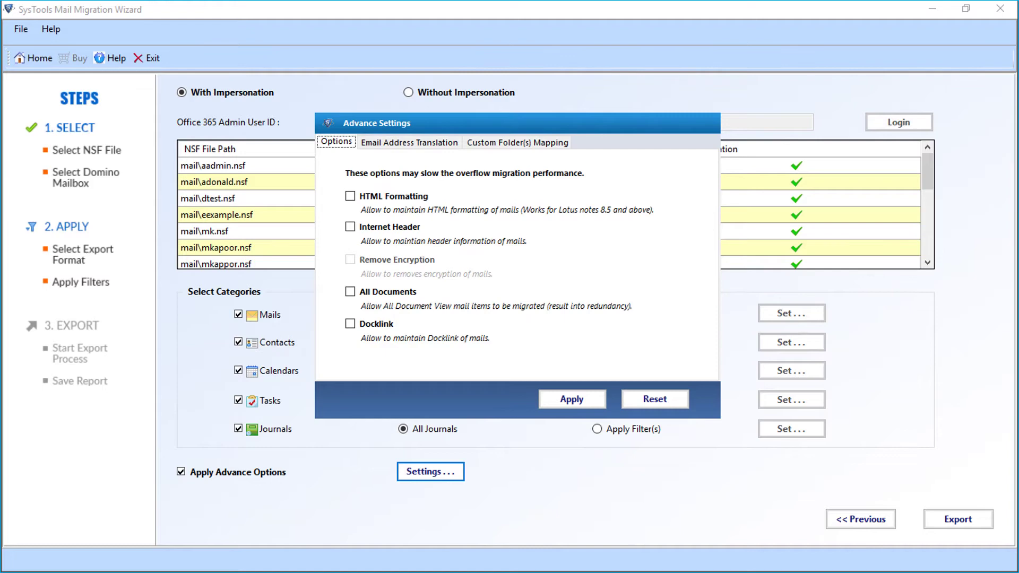
Check HTML Formatting, Internet Header, All Documents and Docklink on the Options tab.
{"action": "left_click", "coordinate": [350, 196]}
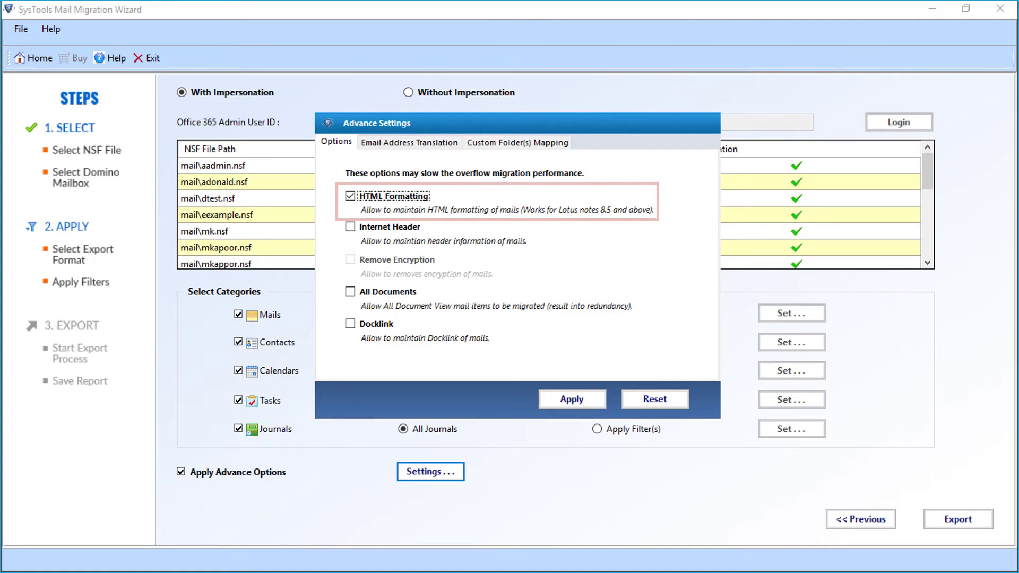
{"action": "left_click", "coordinate": [350, 226]}
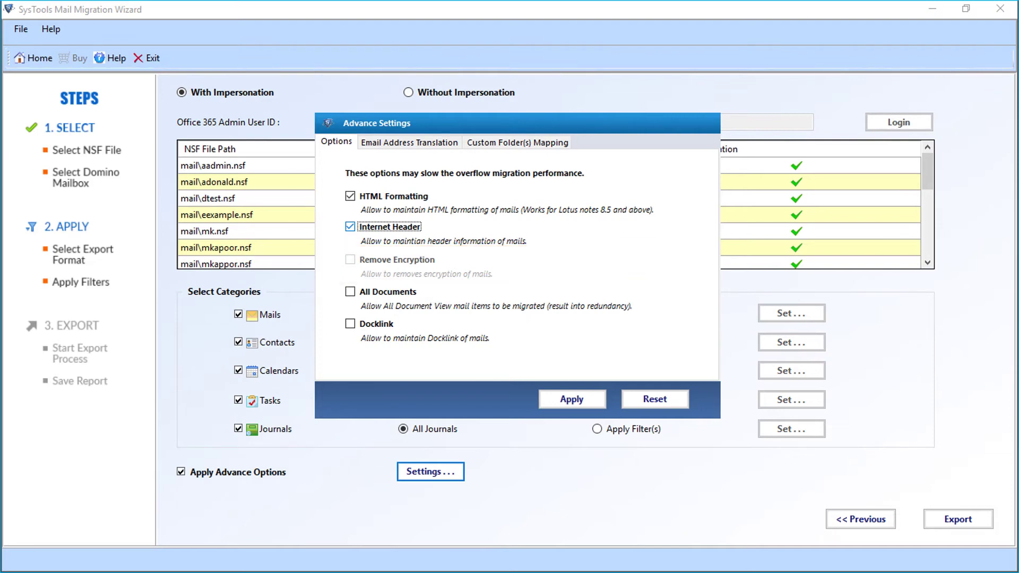
{"action": "left_click", "coordinate": [349, 291]}
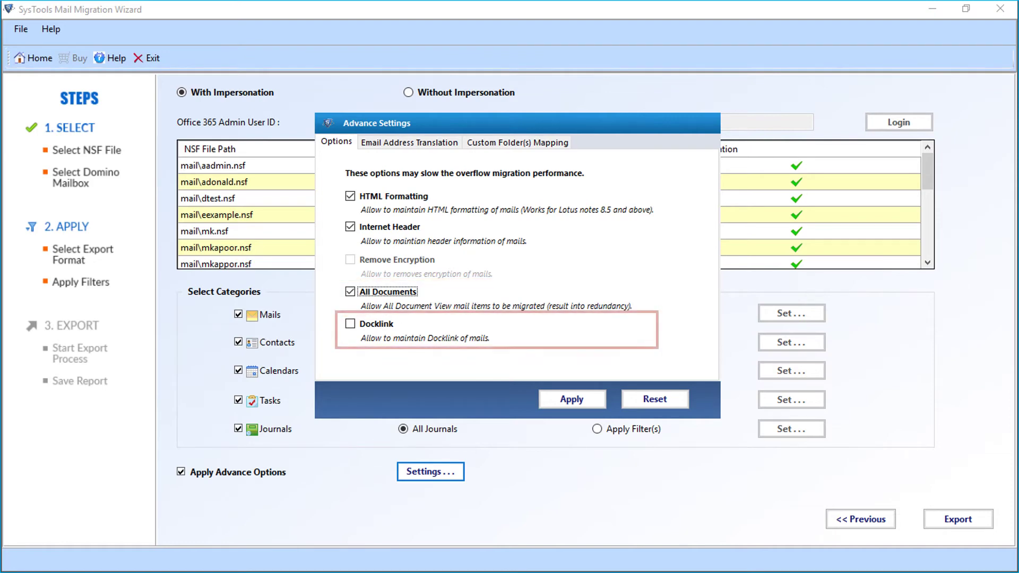
{"action": "left_click", "coordinate": [350, 323]}
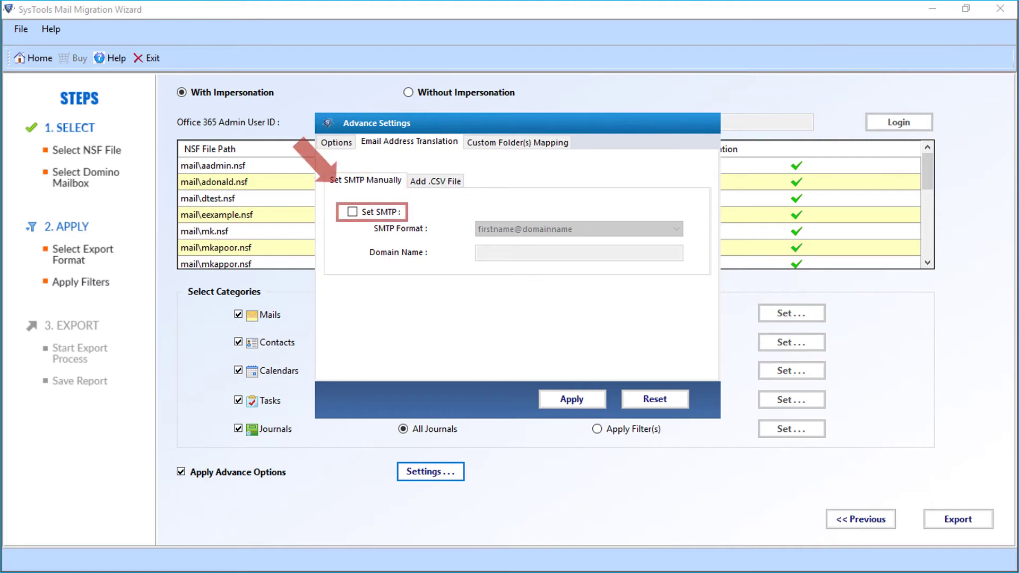
Turn on Set SMTP with the firstname@domainname format, then view Custom Folder(s) Mapping.
{"action": "key", "text": "space"}
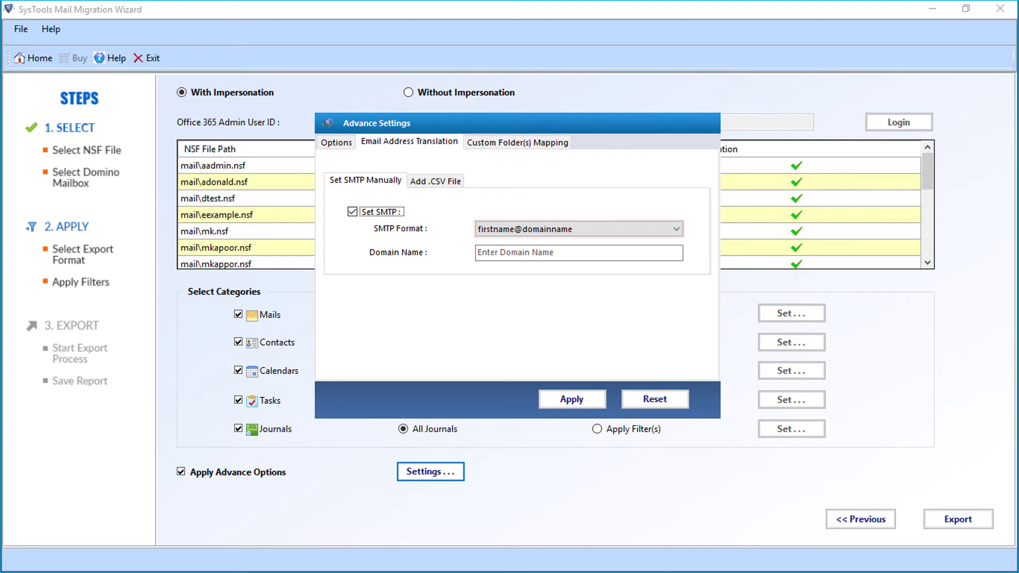
{"action": "key", "text": "alt+Down"}
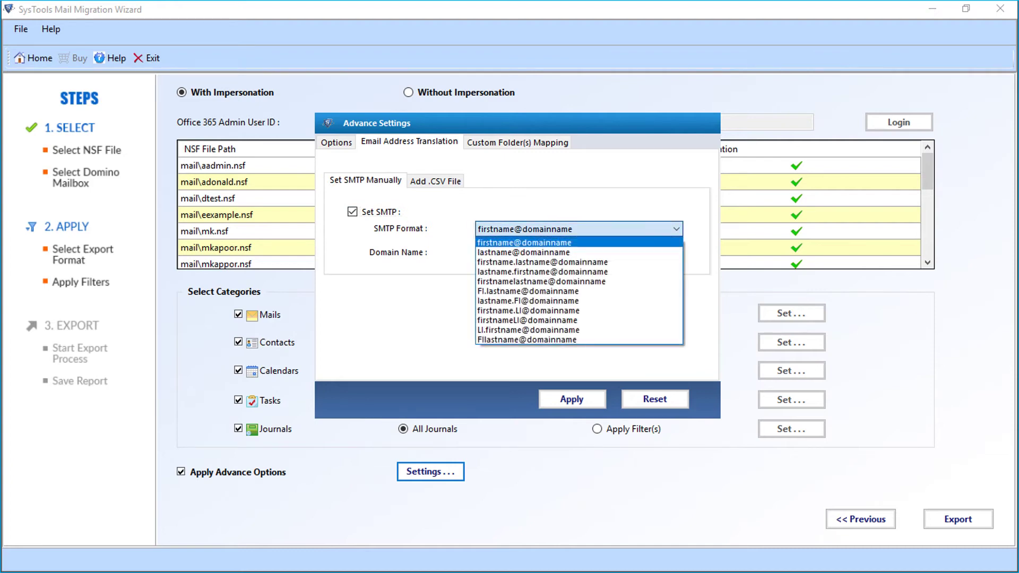
{"action": "key", "text": "Return"}
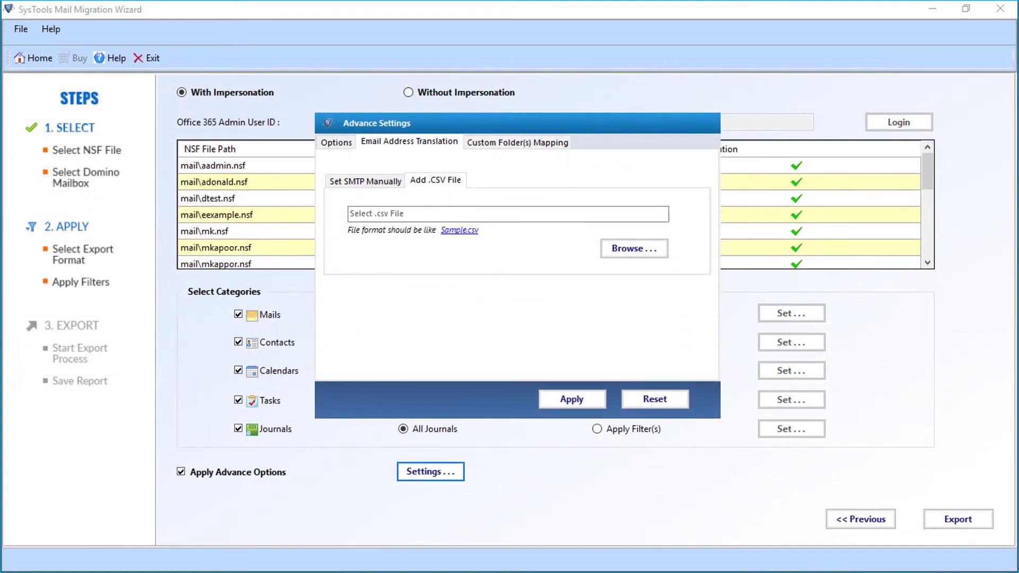
{"action": "left_click", "coordinate": [517, 141]}
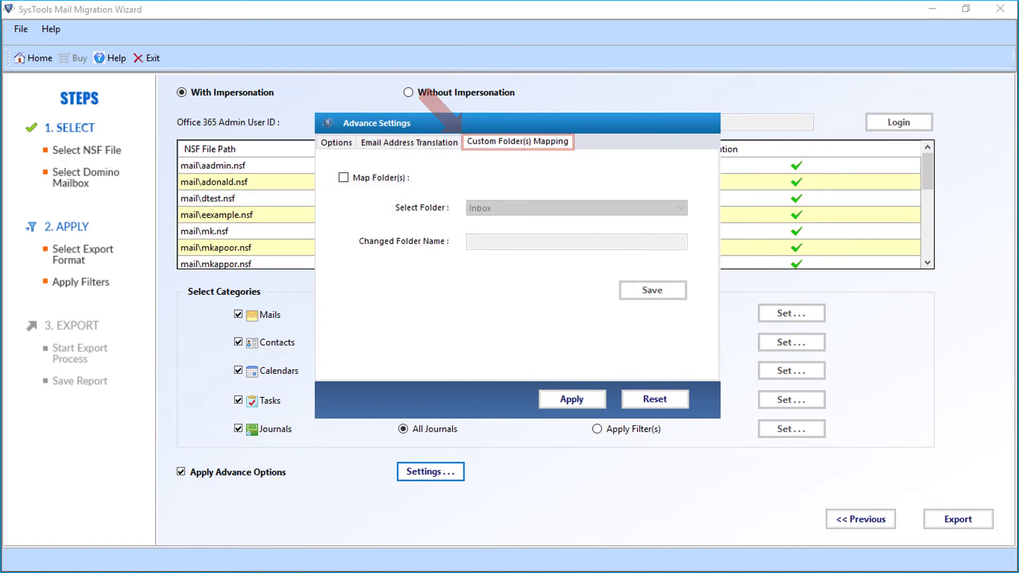
Enable folder mapping so the Inbox folder is renamed to 'posteingang' in Office 365.
{"action": "left_click", "coordinate": [344, 177]}
{"action": "left_click", "coordinate": [343, 178]}
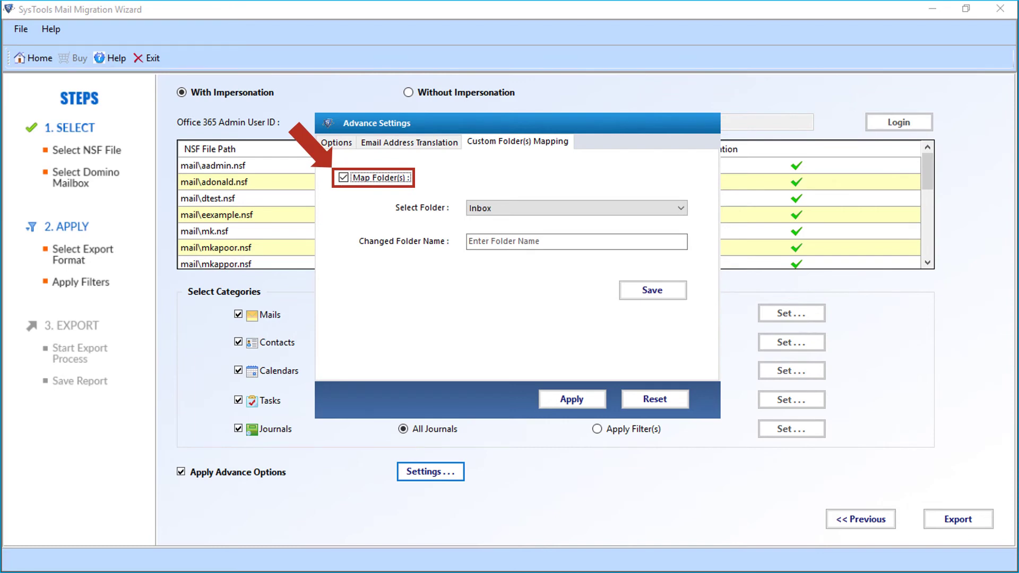
{"action": "left_click", "coordinate": [680, 208]}
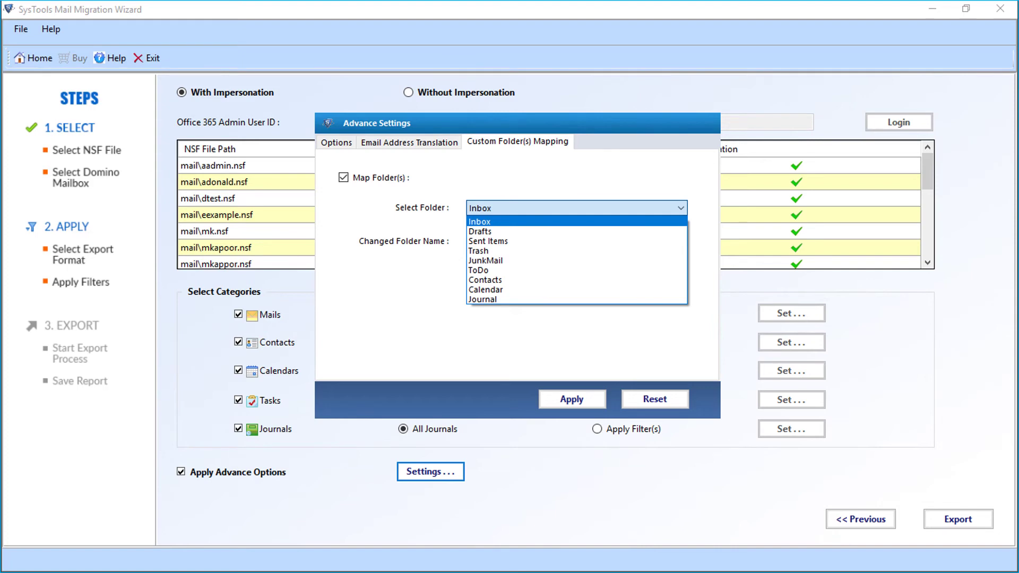
{"action": "key", "text": "Return"}
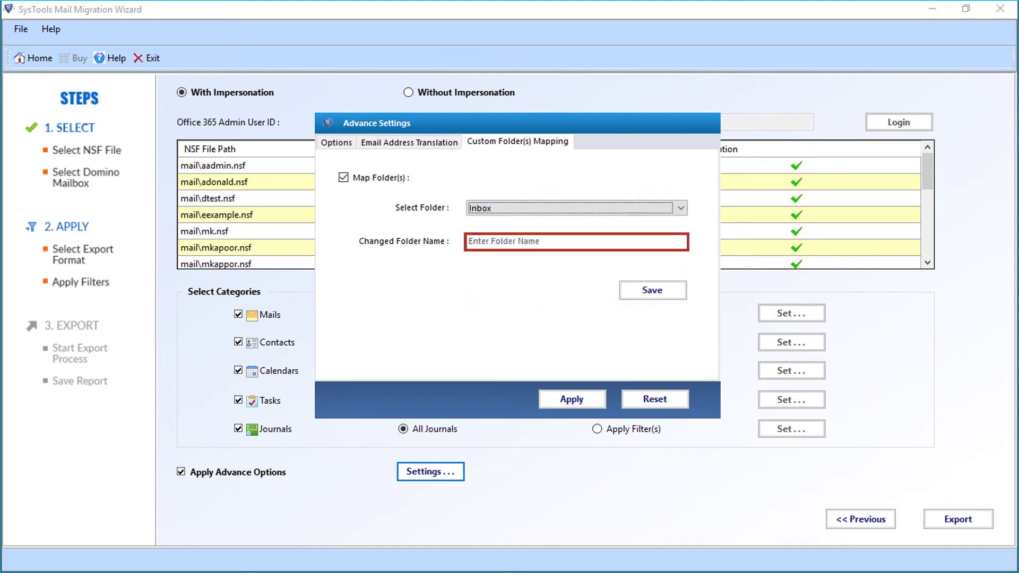
{"action": "left_click", "coordinate": [576, 241]}
{"action": "type", "text": "posteingang"}
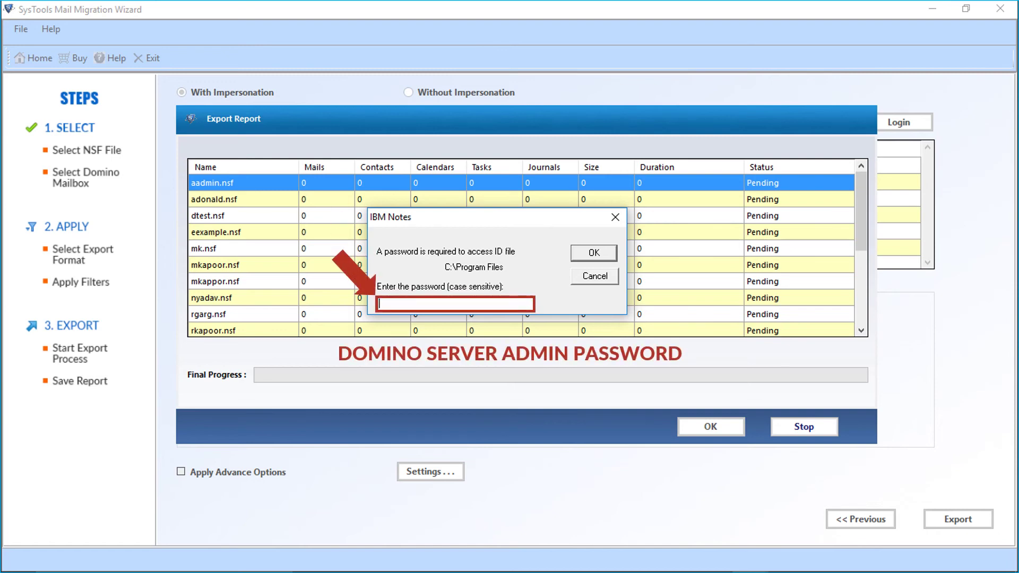
Submit the Domino server admin password to run the migration, then dismiss the success message.
{"action": "type", "text": "**********"}
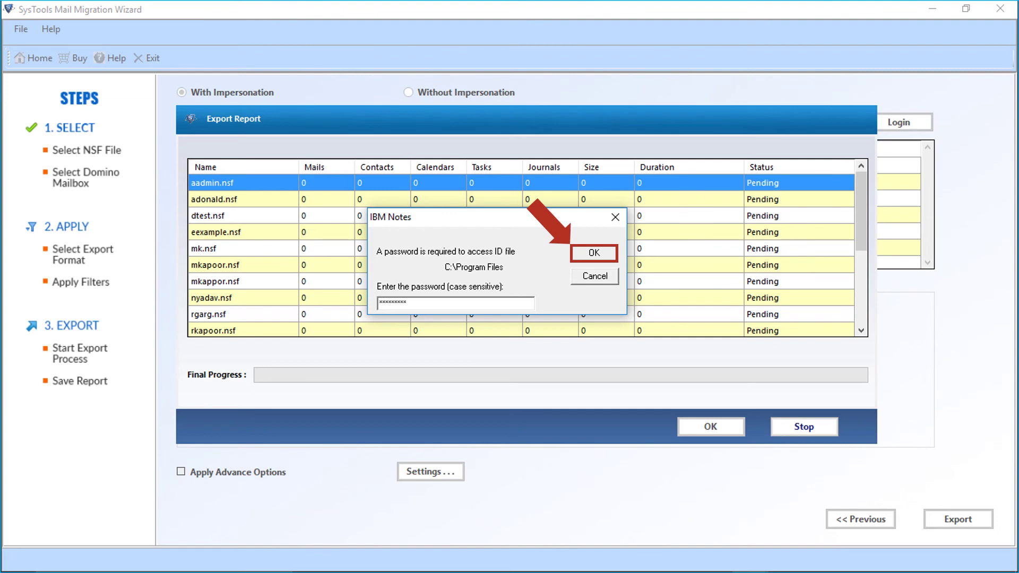
{"action": "key", "text": "Return"}
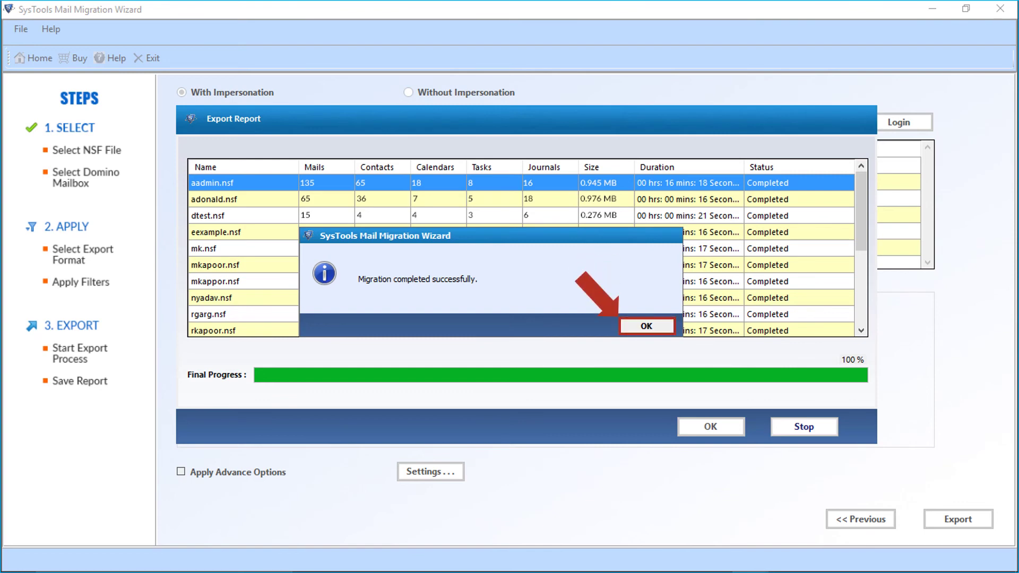
{"action": "key", "text": "Return"}
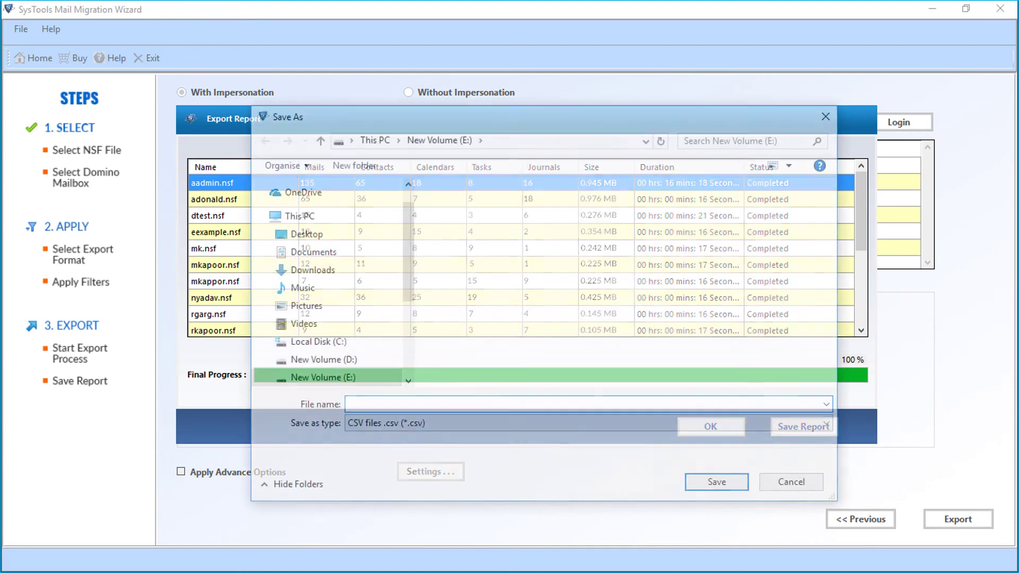
Name the CSV migration report 'Export report' in the Save As dialog.
{"action": "type", "text": "Export report"}
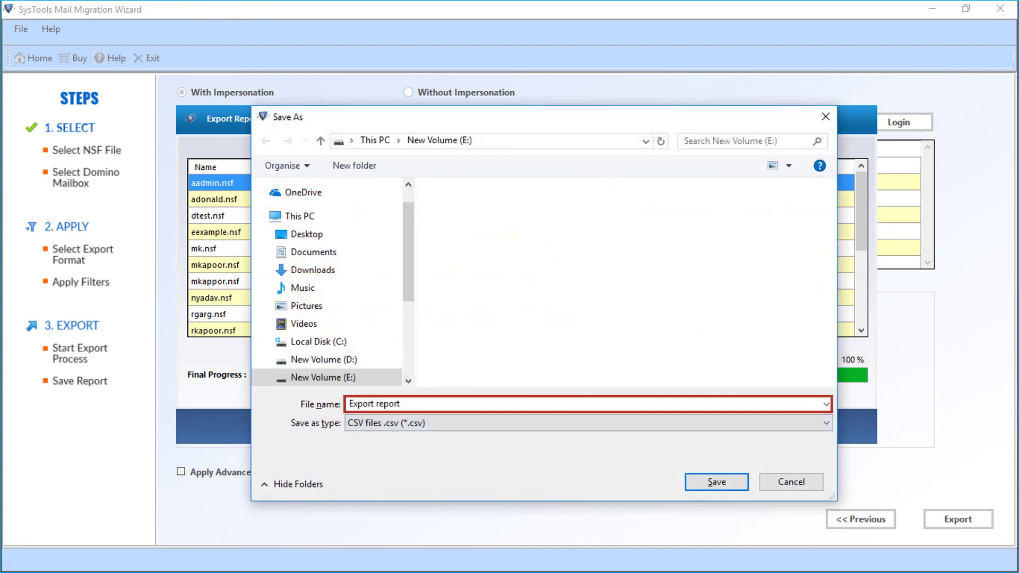